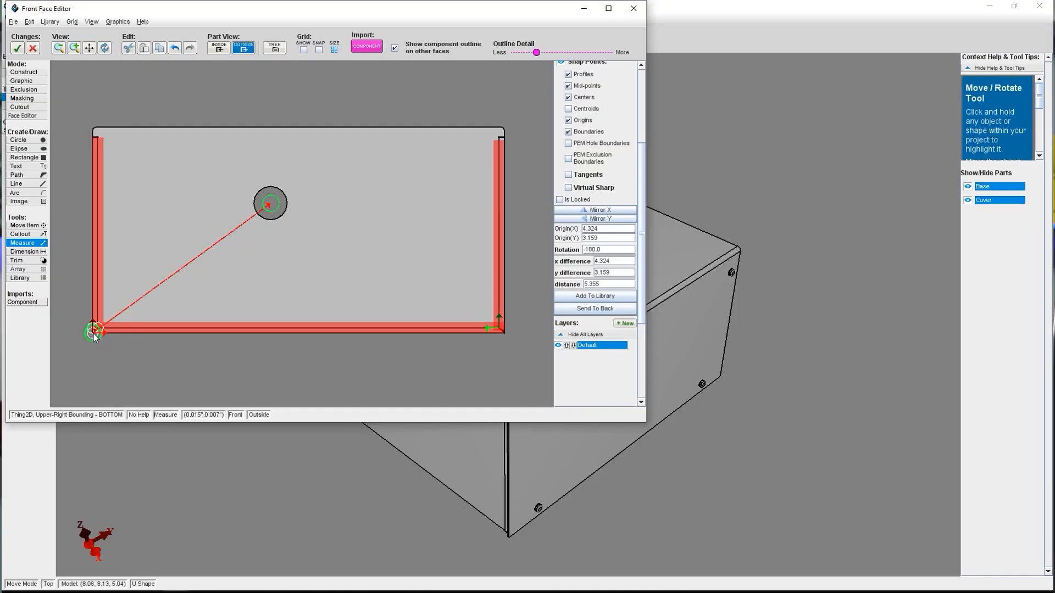
Set the round cutout's y difference from the lower-left corner to 2 and leave the Front Face Editor.
{"action": "double_click", "coordinate": [601, 272]}
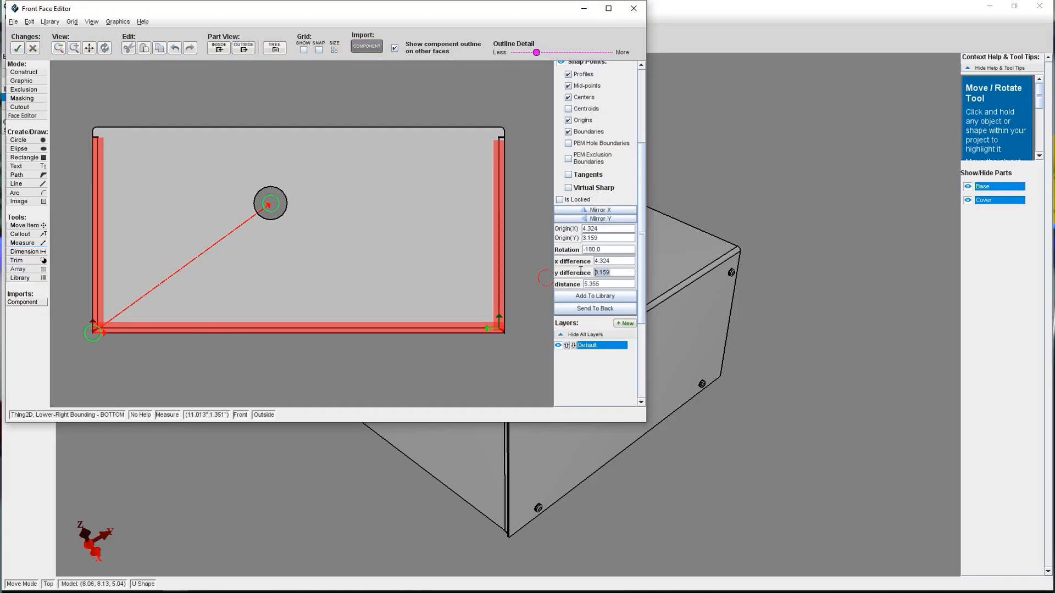
{"action": "type", "text": "2"}
{"action": "key", "text": "Return"}
{"action": "left_click", "coordinate": [610, 261]}
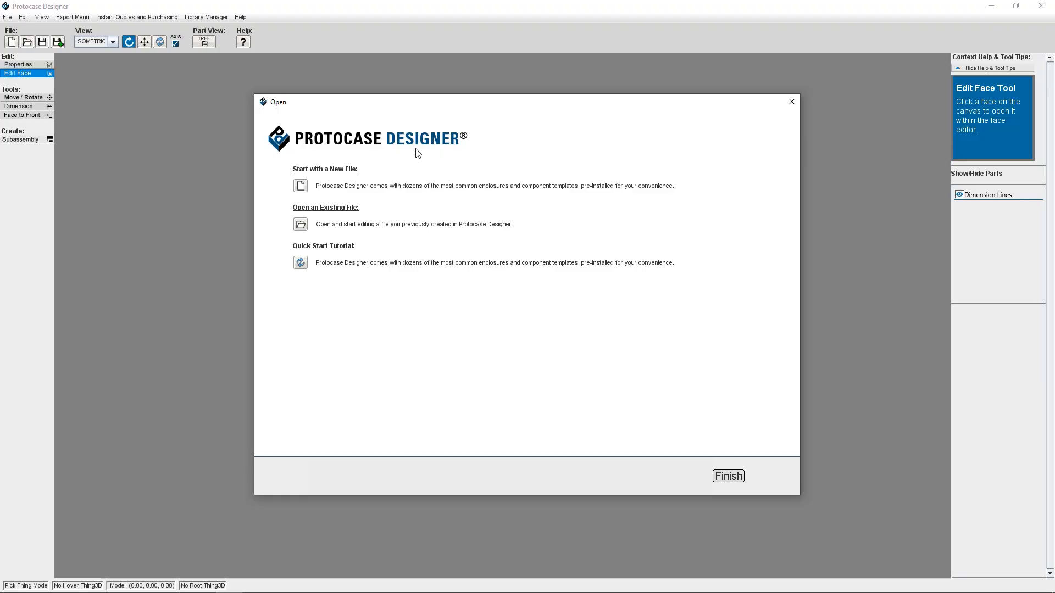
Start a new file and select the 5-Sided Enclosure with Hinge template.
{"action": "left_click", "coordinate": [300, 185]}
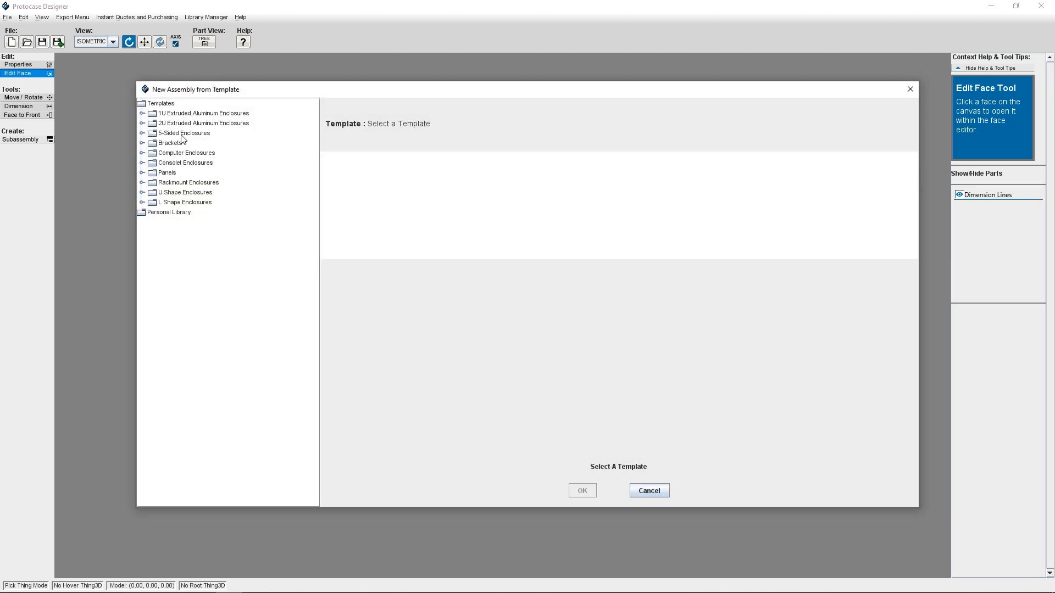
{"action": "left_click", "coordinate": [184, 133]}
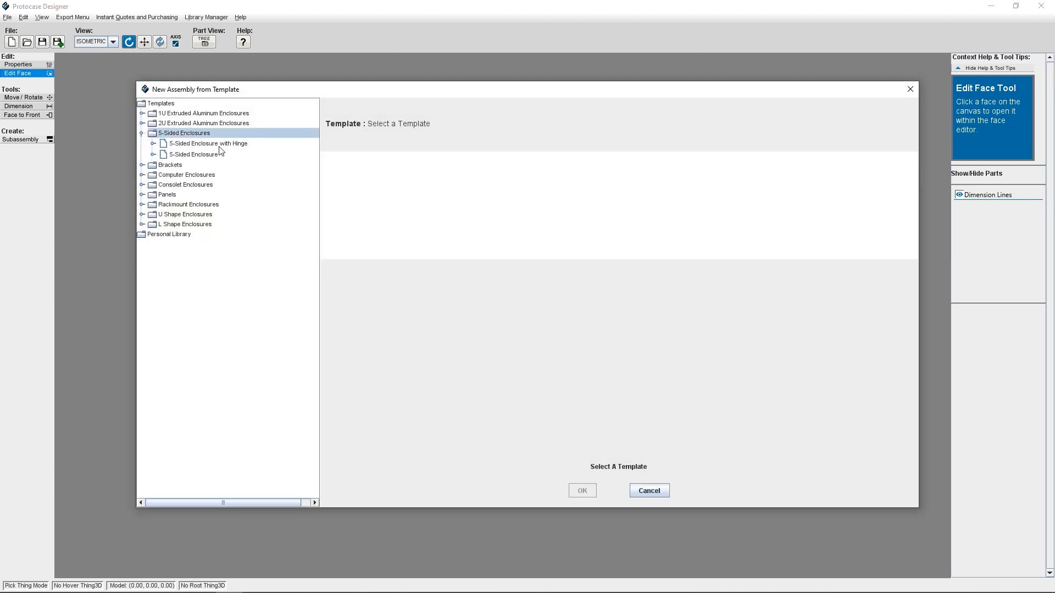
{"action": "left_click", "coordinate": [208, 144]}
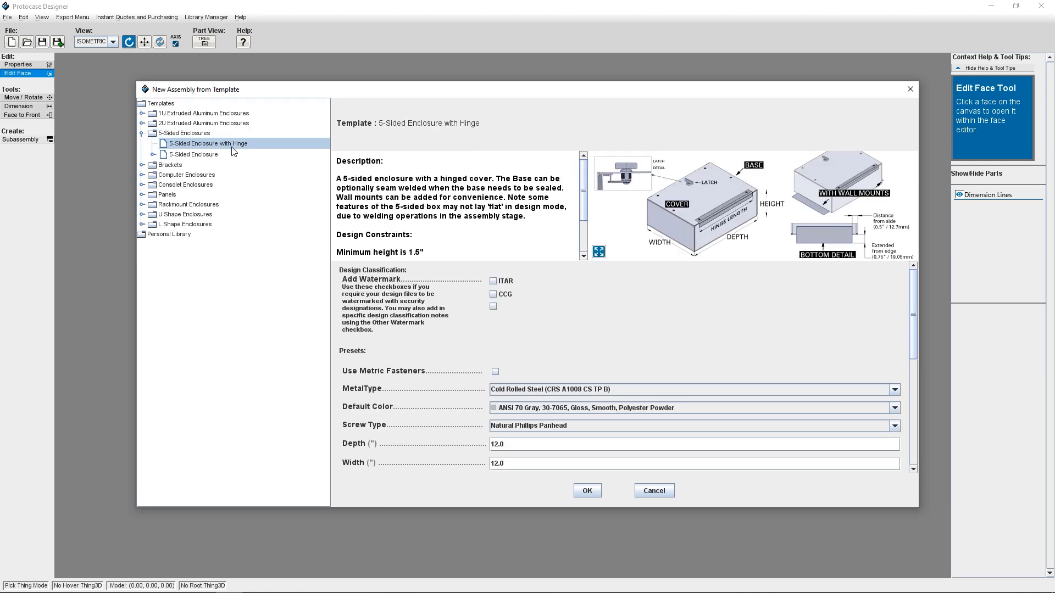
{"action": "left_click_drag", "start_coordinate": [917, 288], "coordinate": [917, 311]}
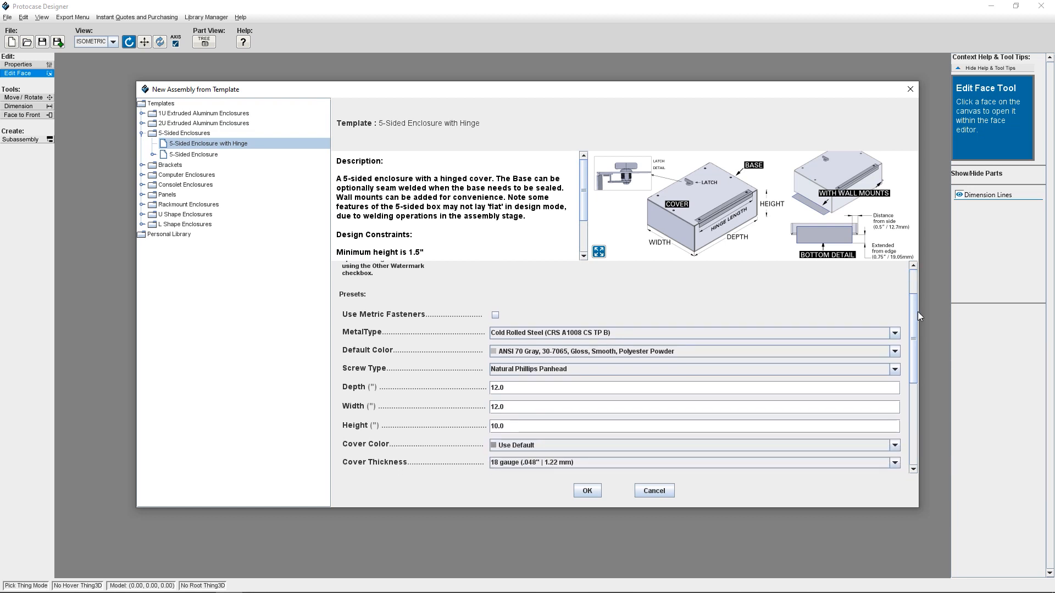
{"action": "left_click_drag", "start_coordinate": [917, 312], "coordinate": [921, 327]}
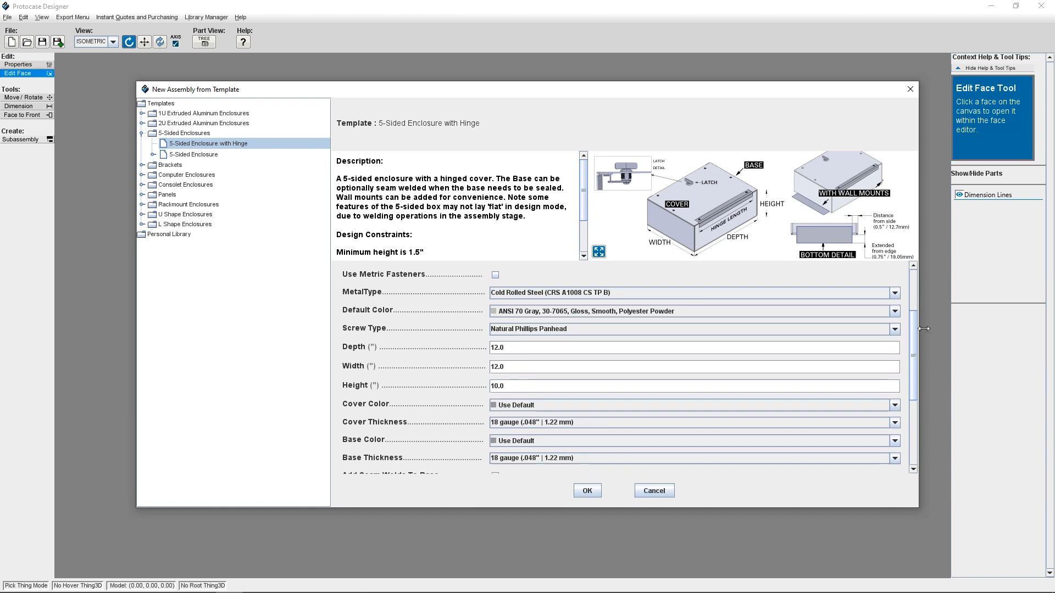
{"action": "left_click_drag", "start_coordinate": [922, 327], "coordinate": [922, 338]}
Select the depth and width presets and enter a width of 20 inches.
{"action": "double_click", "coordinate": [515, 332]}
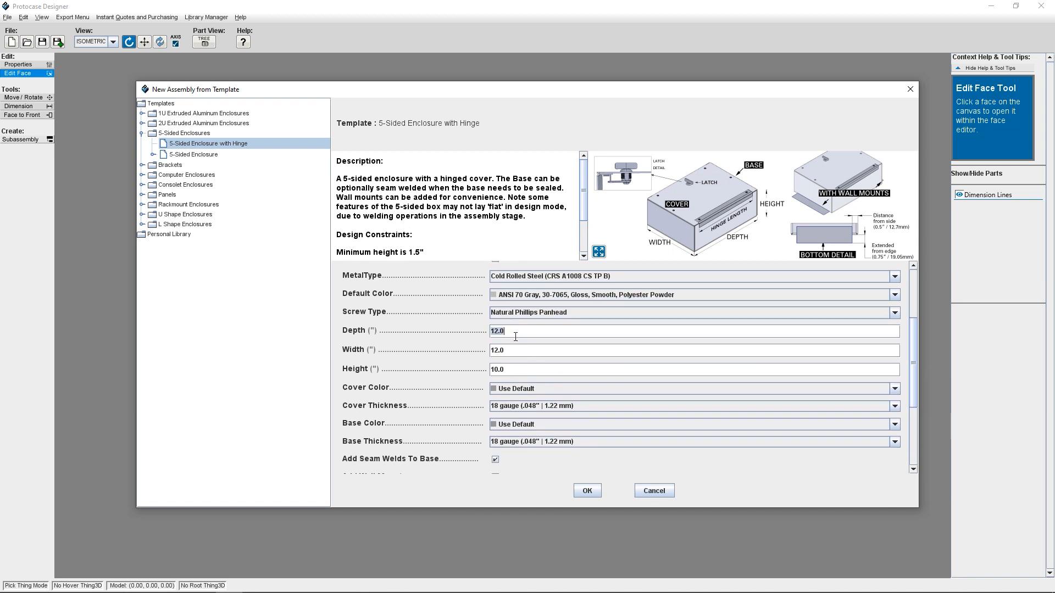
{"action": "double_click", "coordinate": [518, 350]}
{"action": "type", "text": "20"}
{"action": "left_click_drag", "start_coordinate": [910, 358], "coordinate": [927, 418]}
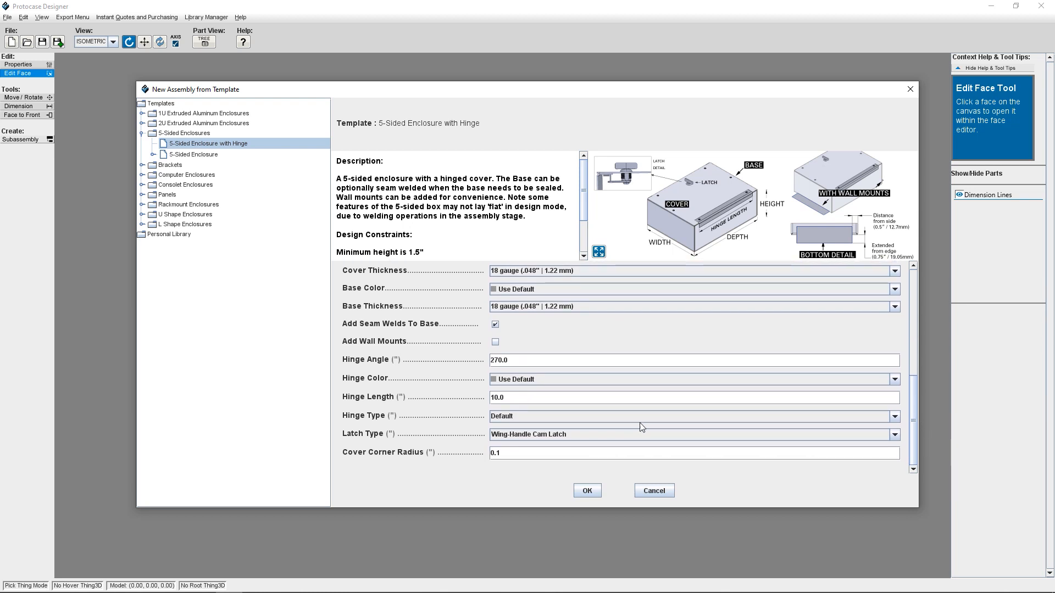
Keep the Default hinge type and change the hinge angle from 270 to 180 degrees.
{"action": "left_click", "coordinate": [513, 417]}
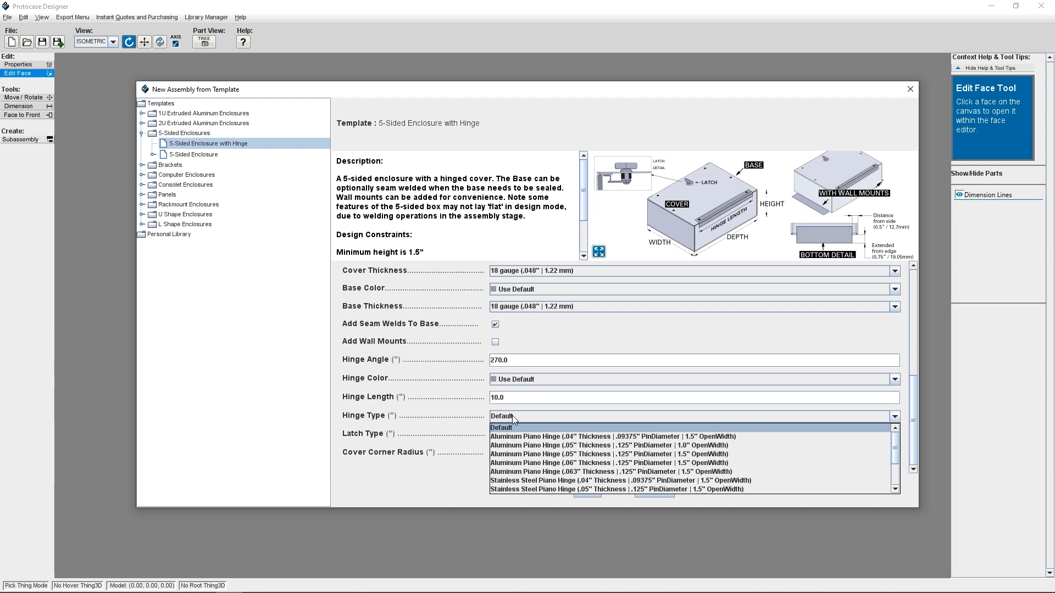
{"action": "left_click", "coordinate": [511, 415]}
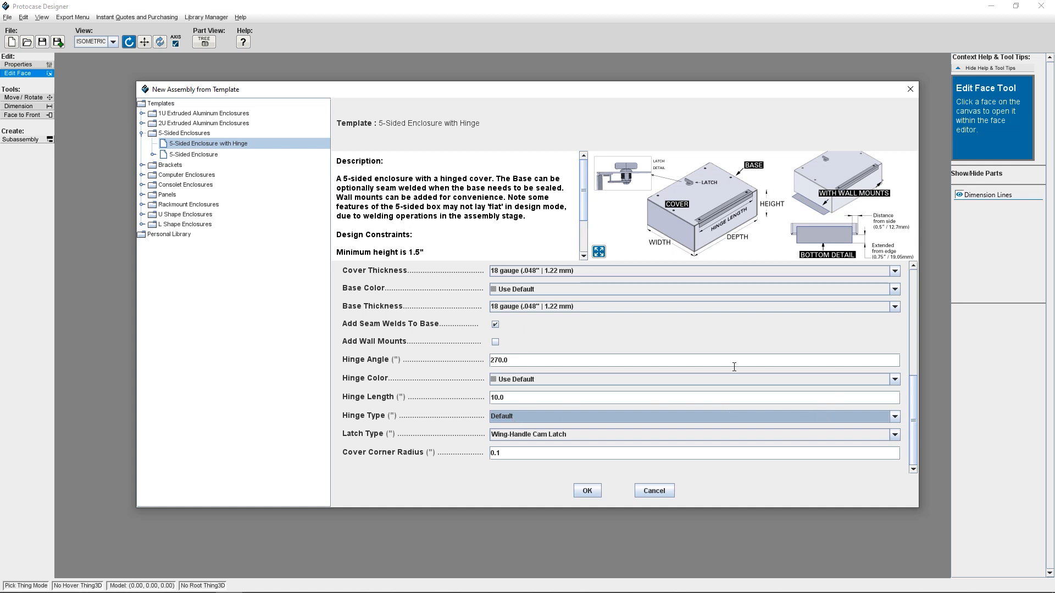
{"action": "left_click", "coordinate": [526, 361]}
{"action": "type", "text": "180"}
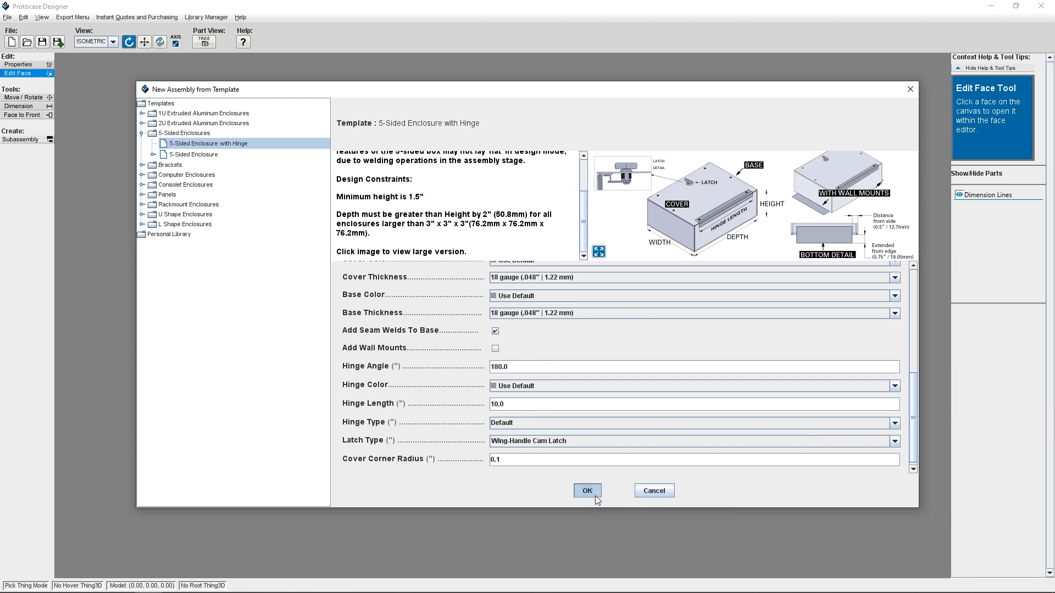
{"action": "left_click", "coordinate": [586, 490]}
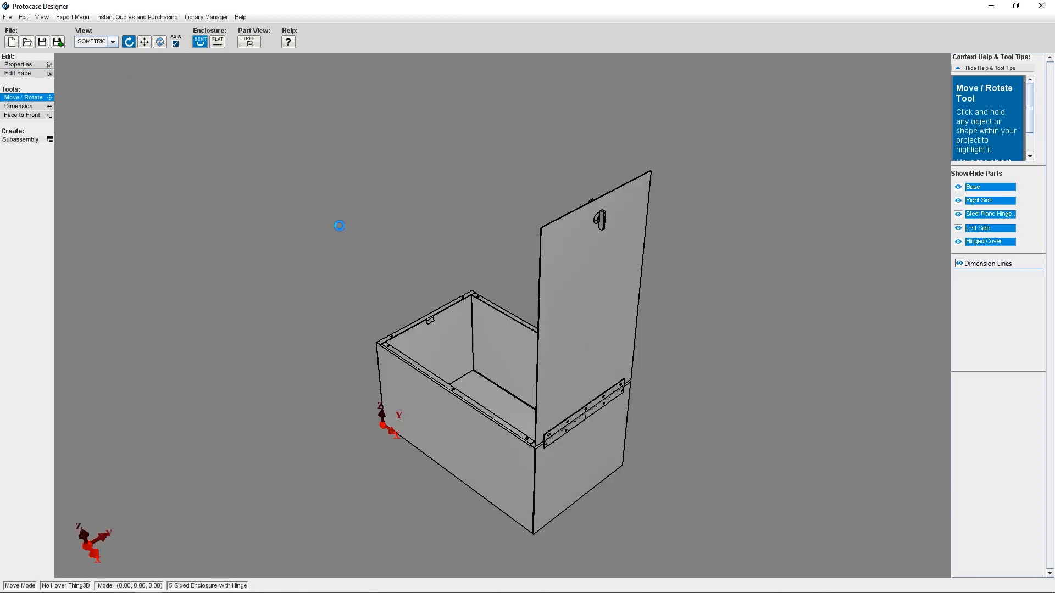
{"action": "type", "text": "250.0"}
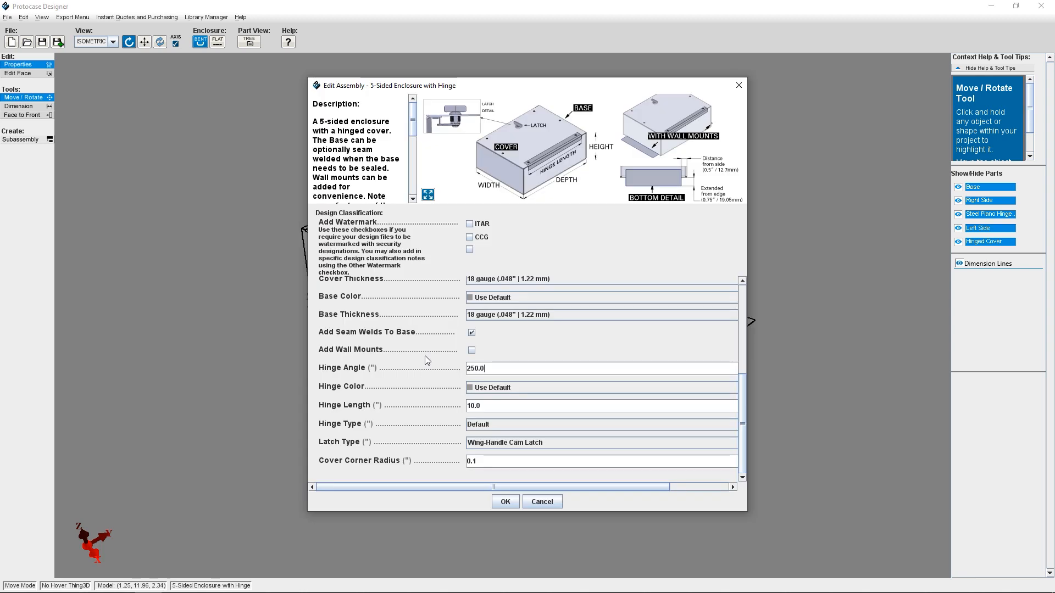
Apply the hinge angle and review the hinge colour options.
{"action": "left_click", "coordinate": [505, 501]}
{"action": "left_click_drag", "start_coordinate": [451, 364], "coordinate": [493, 354]}
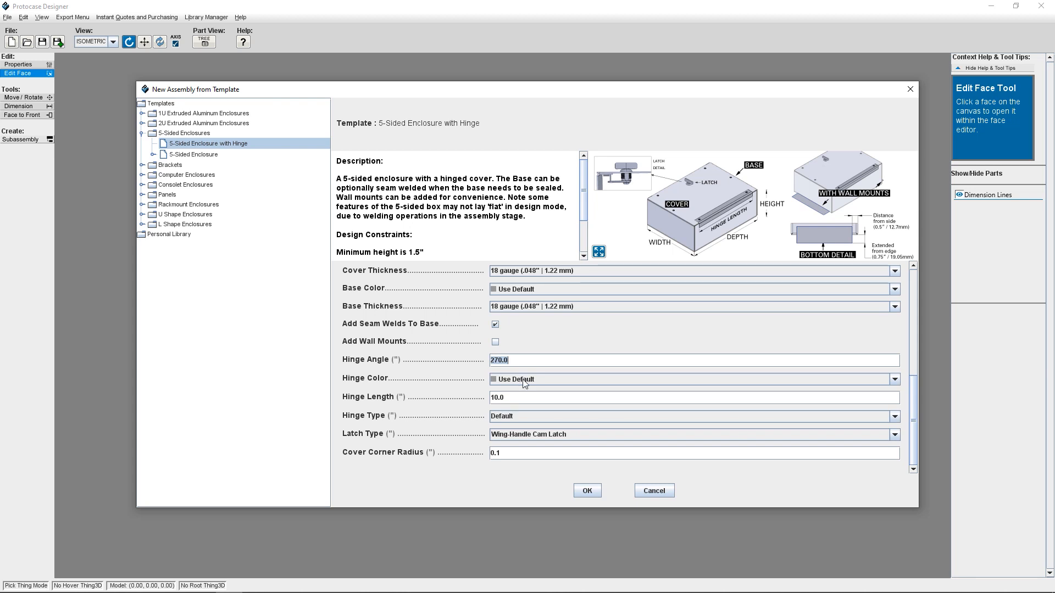
{"action": "left_click", "coordinate": [522, 379]}
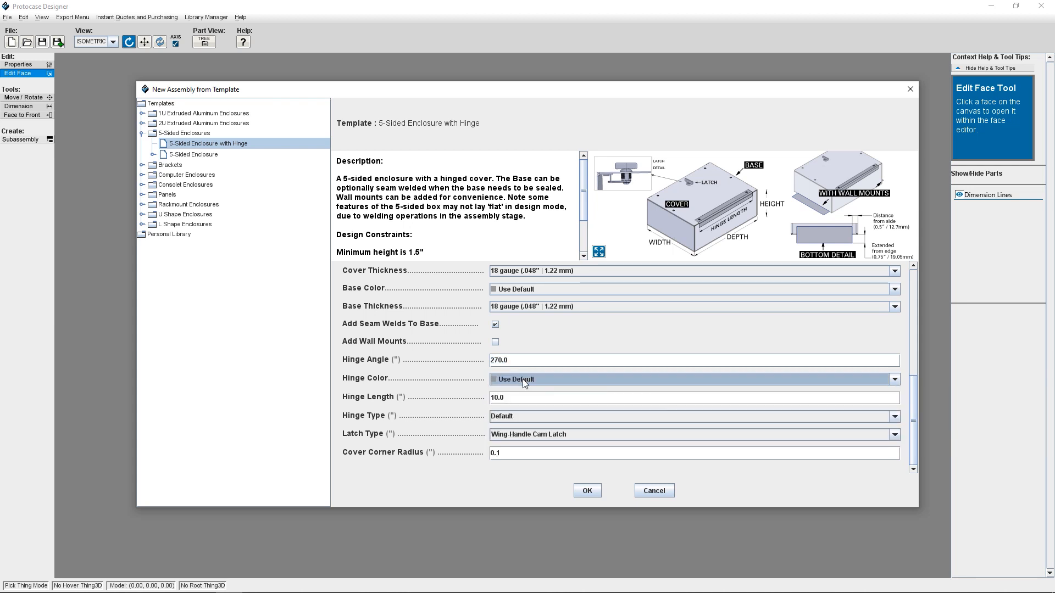
Set the latch type to Zinc Keyed Cam Lock and build the enclosure.
{"action": "left_click", "coordinate": [538, 434]}
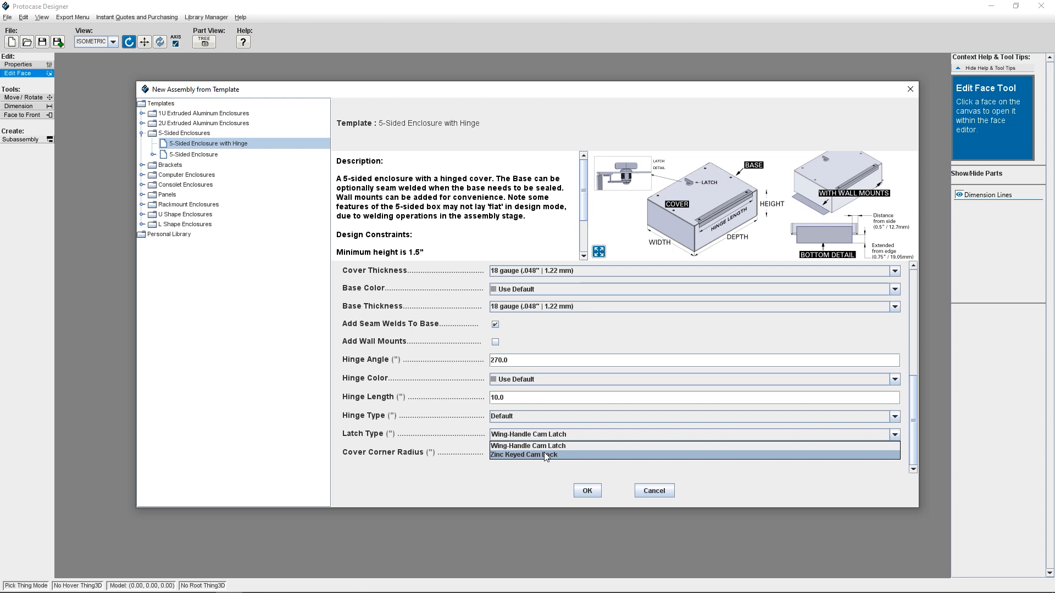
{"action": "left_click", "coordinate": [544, 452]}
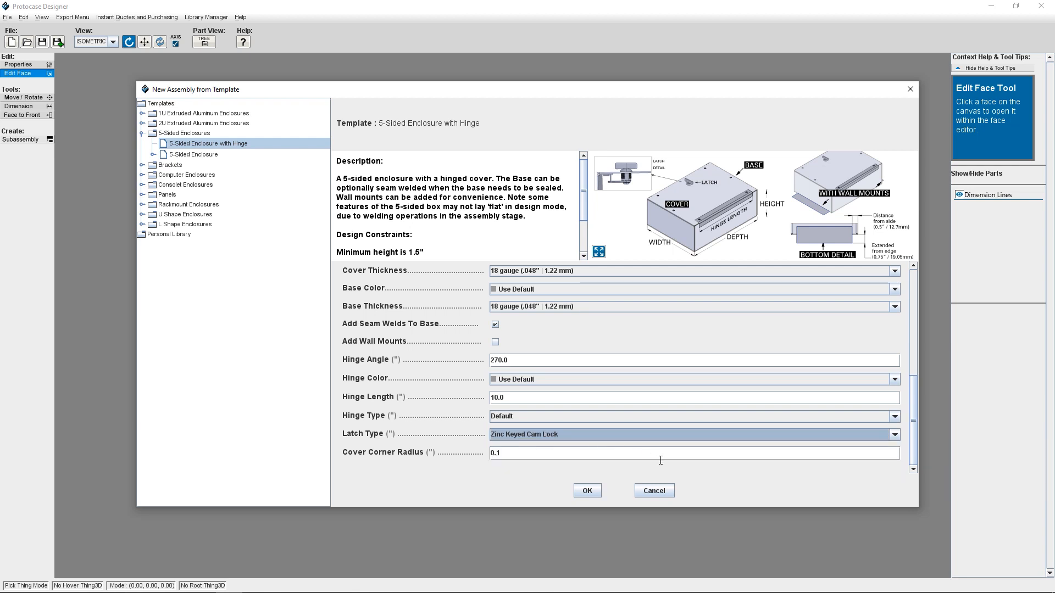
{"action": "left_click", "coordinate": [595, 492]}
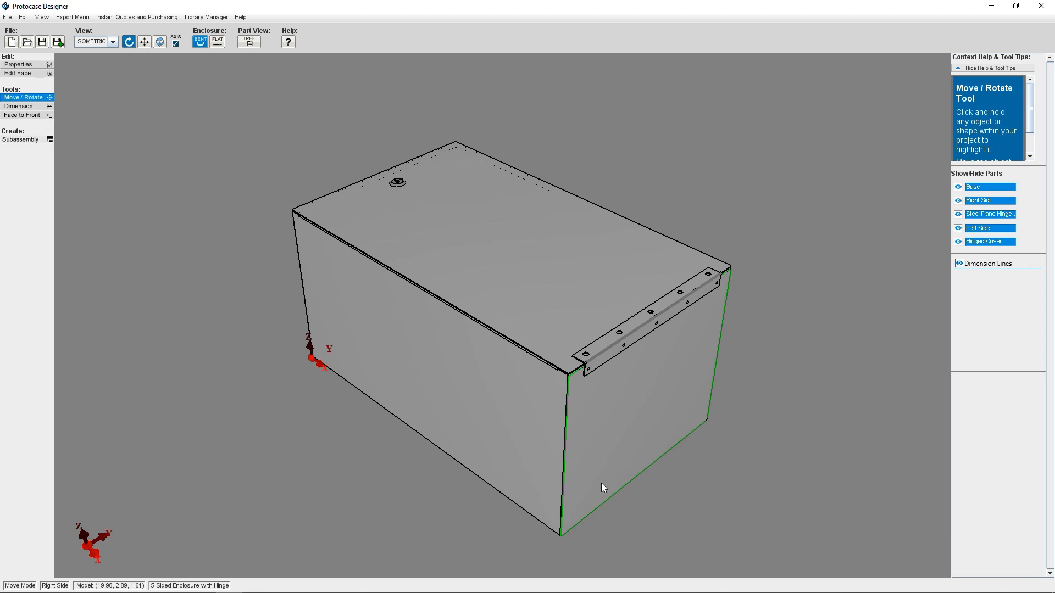
Rotate the generated hinged enclosure in the 3D view to look it over.
{"action": "left_click_drag", "start_coordinate": [601, 483], "coordinate": [777, 389]}
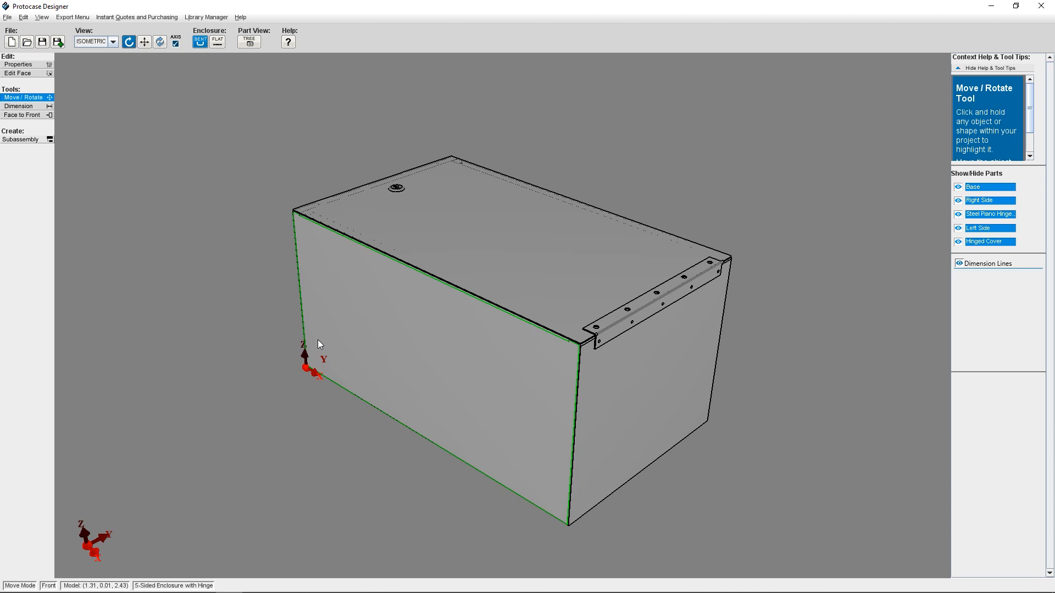
In the assembly properties, set width 12 and depth 20 inches and rebuild the enclosure.
{"action": "left_click", "coordinate": [33, 66]}
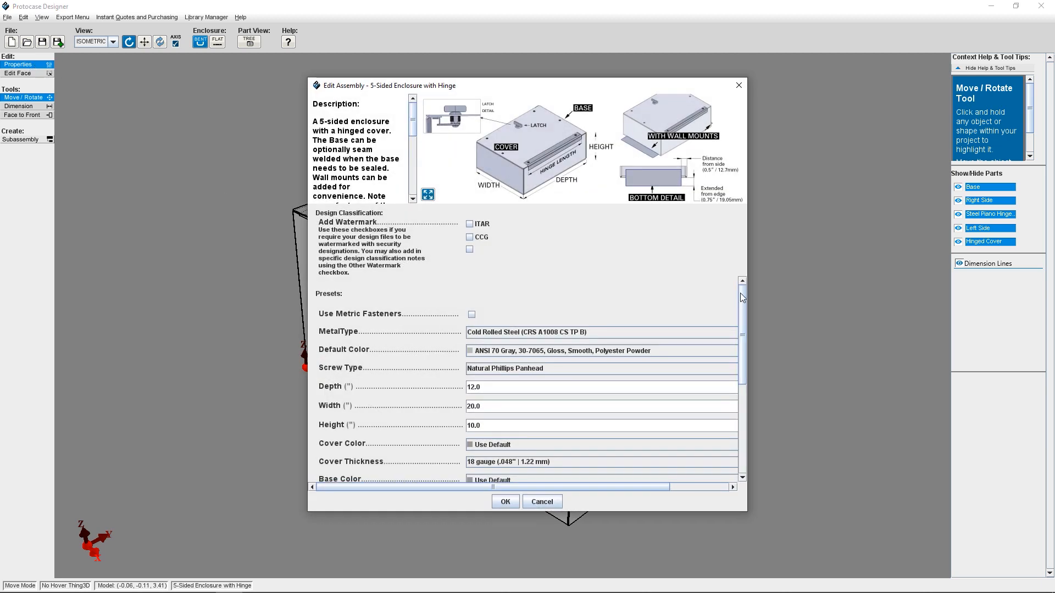
{"action": "left_click_drag", "start_coordinate": [741, 292], "coordinate": [742, 313]}
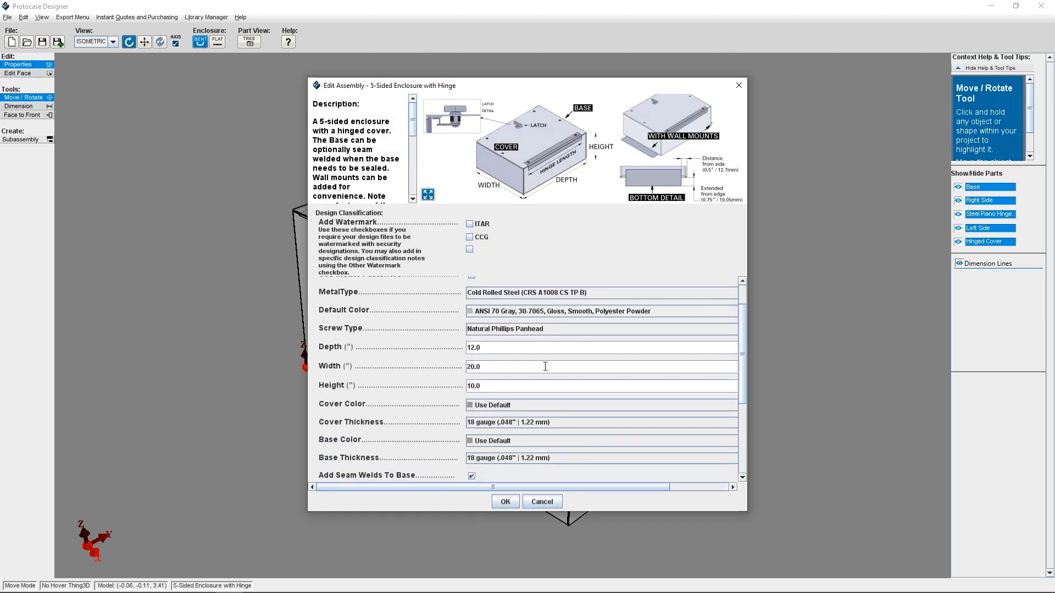
{"action": "double_click", "coordinate": [543, 366]}
{"action": "type", "text": "12"}
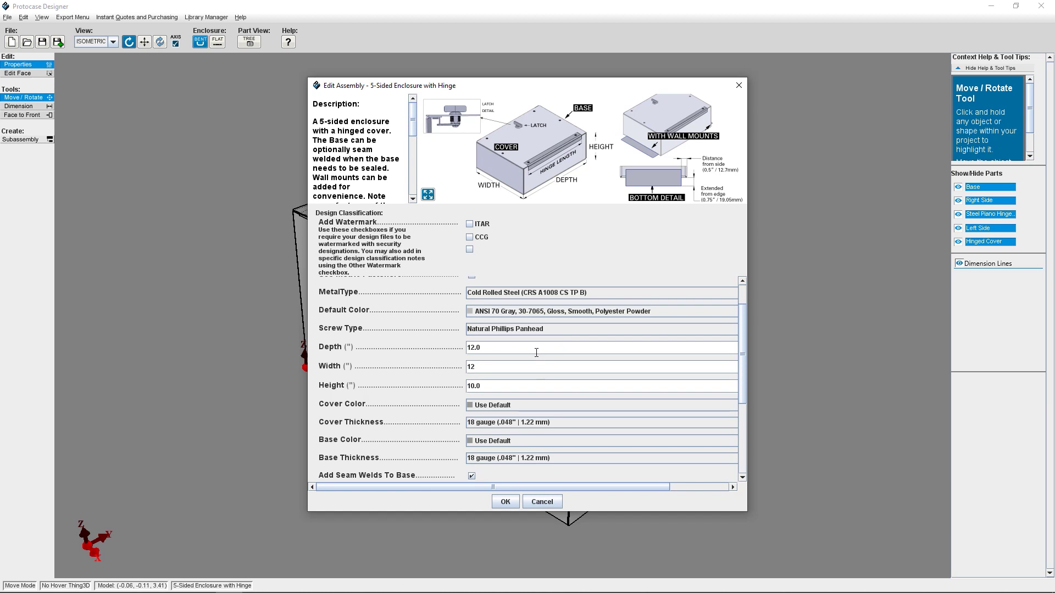
{"action": "double_click", "coordinate": [535, 352]}
{"action": "type", "text": "2"}
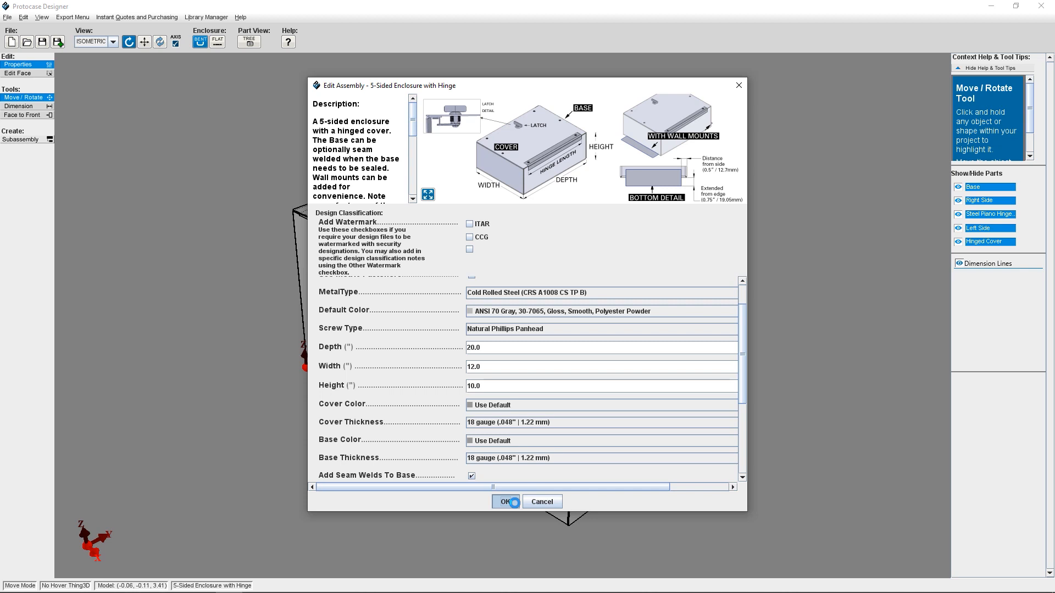
{"action": "left_click", "coordinate": [504, 502]}
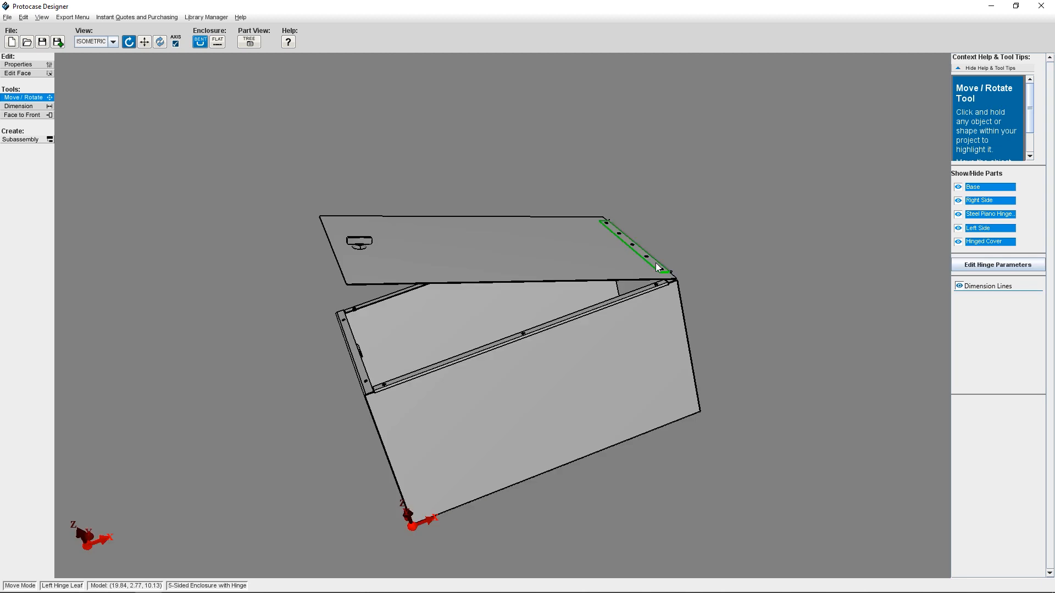
Set the hinge angle to 250 with an additional-information note on placement.
{"action": "left_click", "coordinate": [997, 265]}
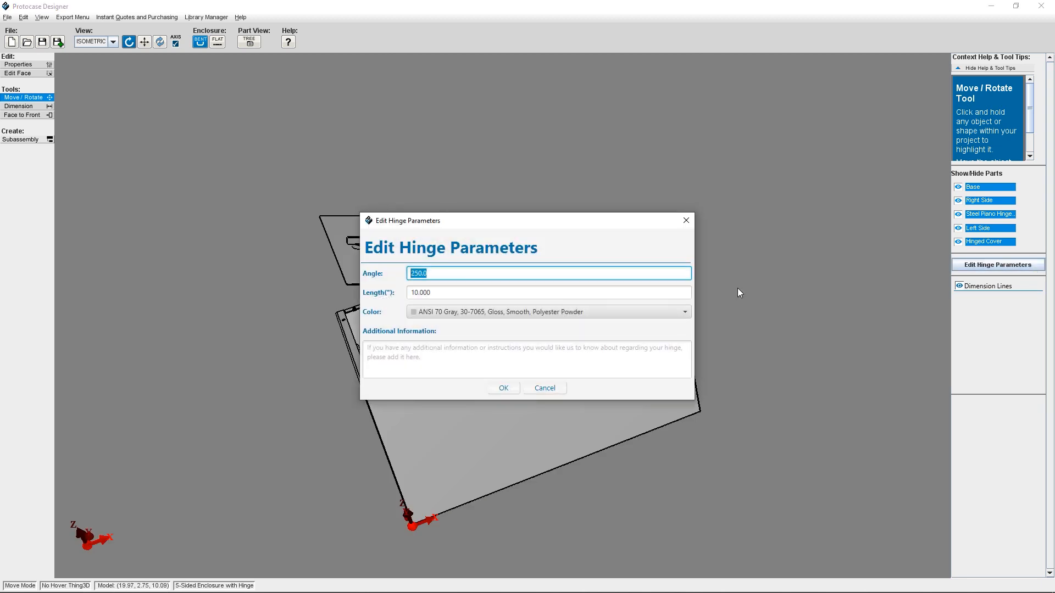
{"action": "left_click", "coordinate": [505, 349]}
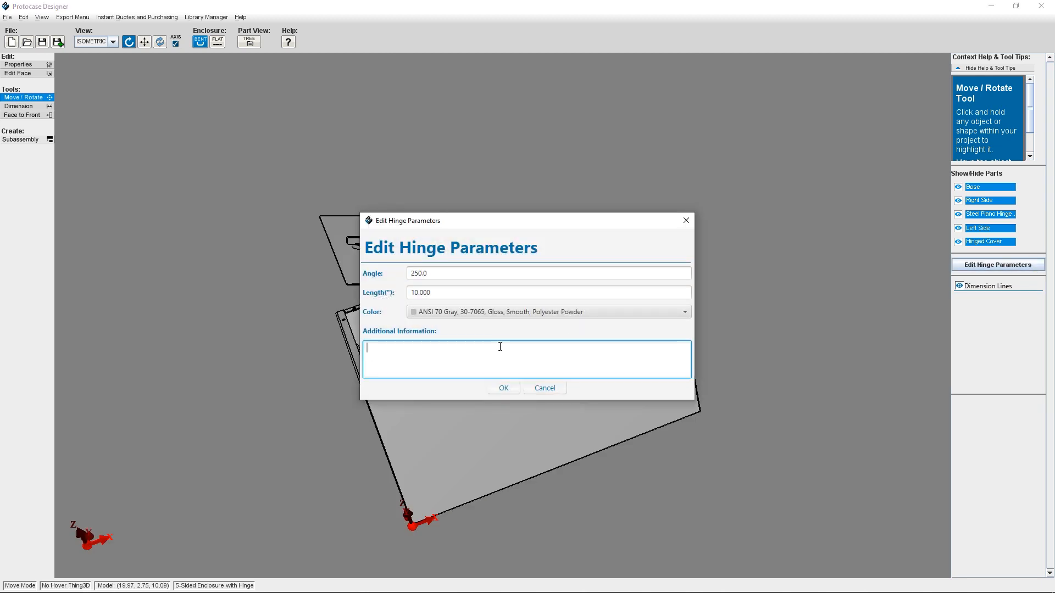
{"action": "type", "text": "please "}
{"action": "type", "text": "ce on "}
{"action": "type", "text": "d of this wall"}
{"action": "key", "text": "Return"}
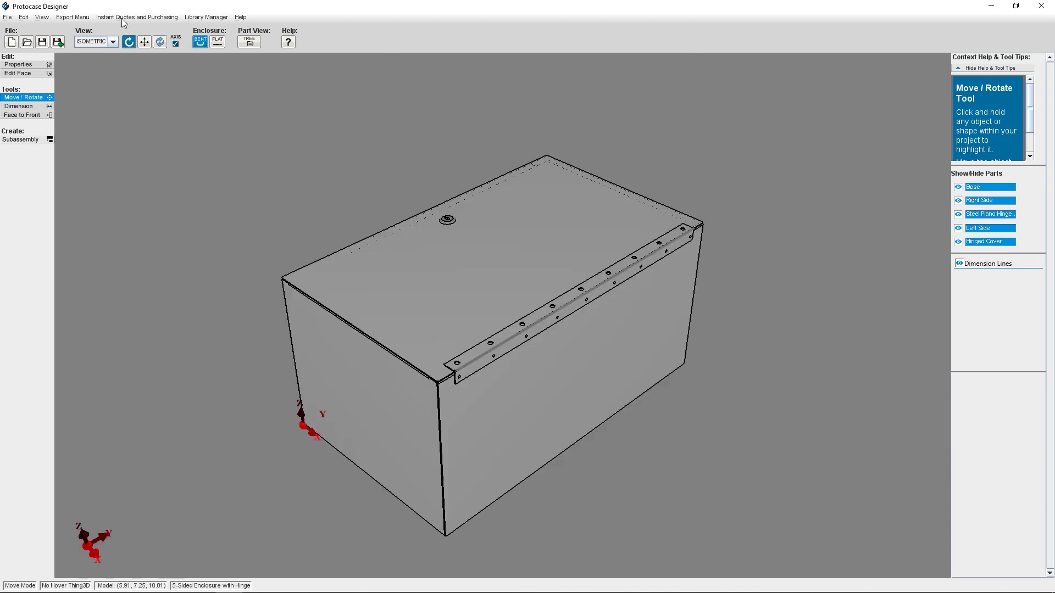
Request an Instant Quote and continue past the design warnings.
{"action": "left_click", "coordinate": [136, 17]}
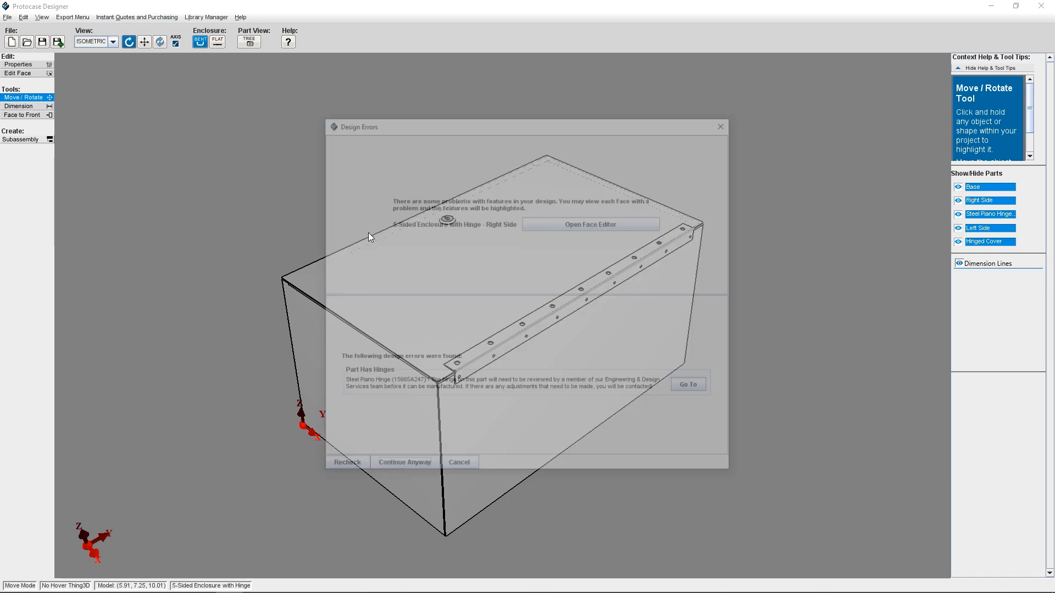
{"action": "left_click", "coordinate": [401, 469]}
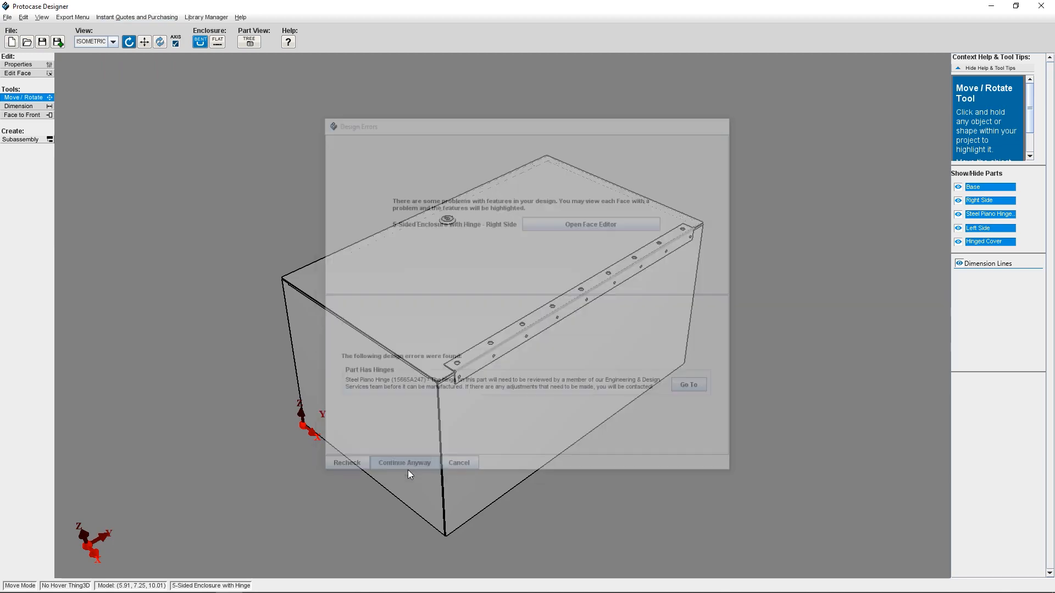